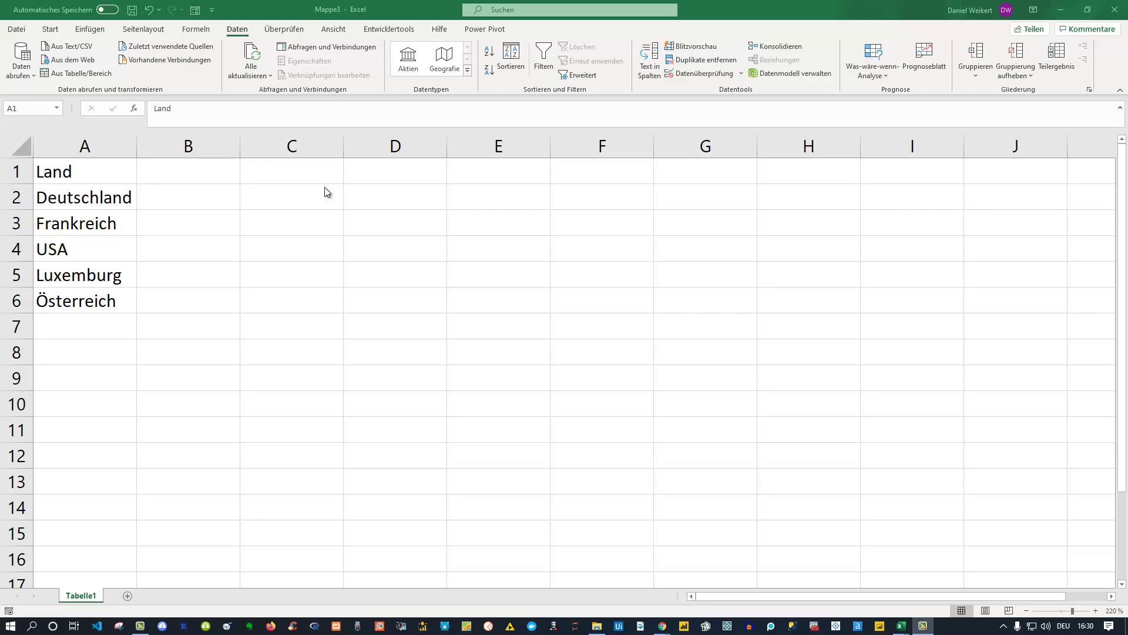
Step: Make A1:A6 (Land through Österreich) an Excel table with headers, creating Tabelle2
{"action": "left_click", "coordinate": [109, 179]}
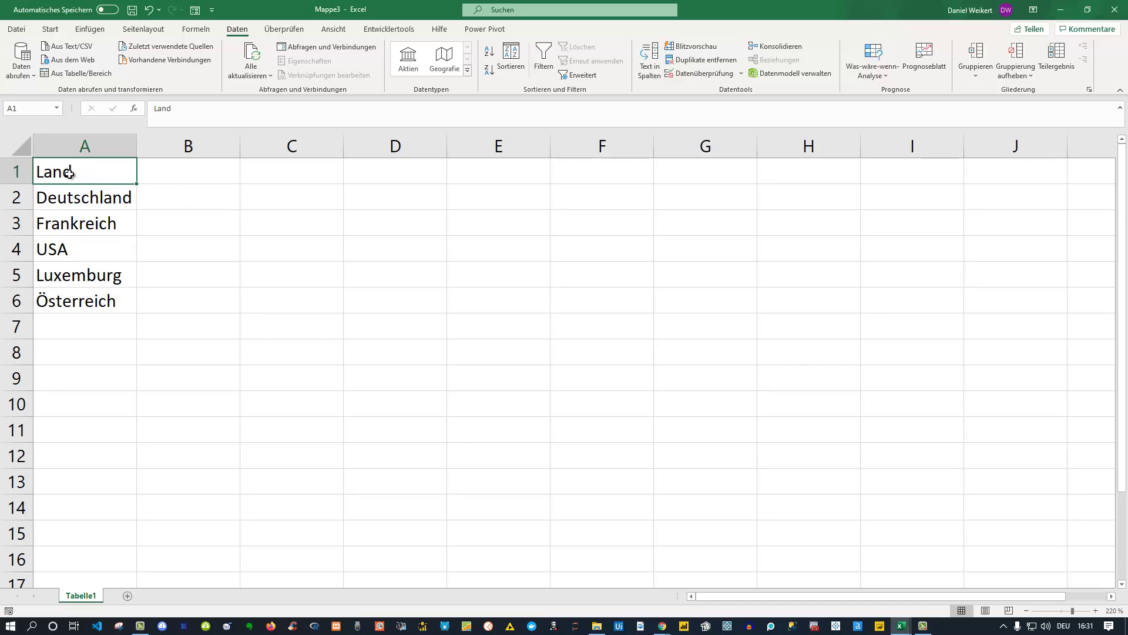
{"action": "left_click_drag", "start_coordinate": [81, 198], "coordinate": [82, 292]}
{"action": "left_click", "coordinate": [71, 201]}
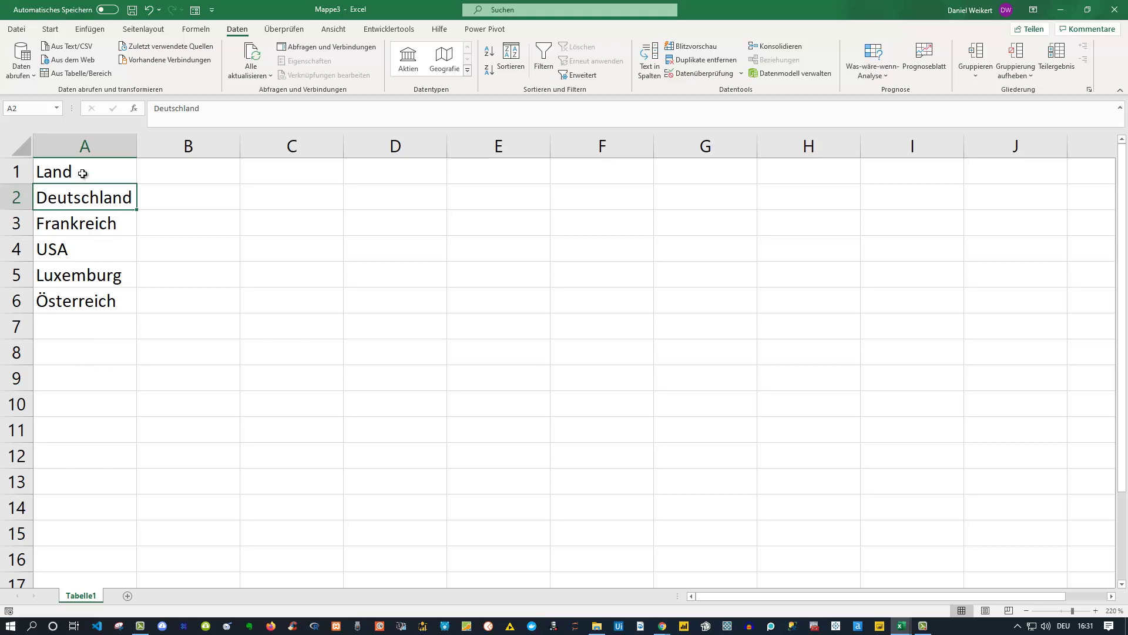
{"action": "left_click_drag", "start_coordinate": [83, 174], "coordinate": [66, 301]}
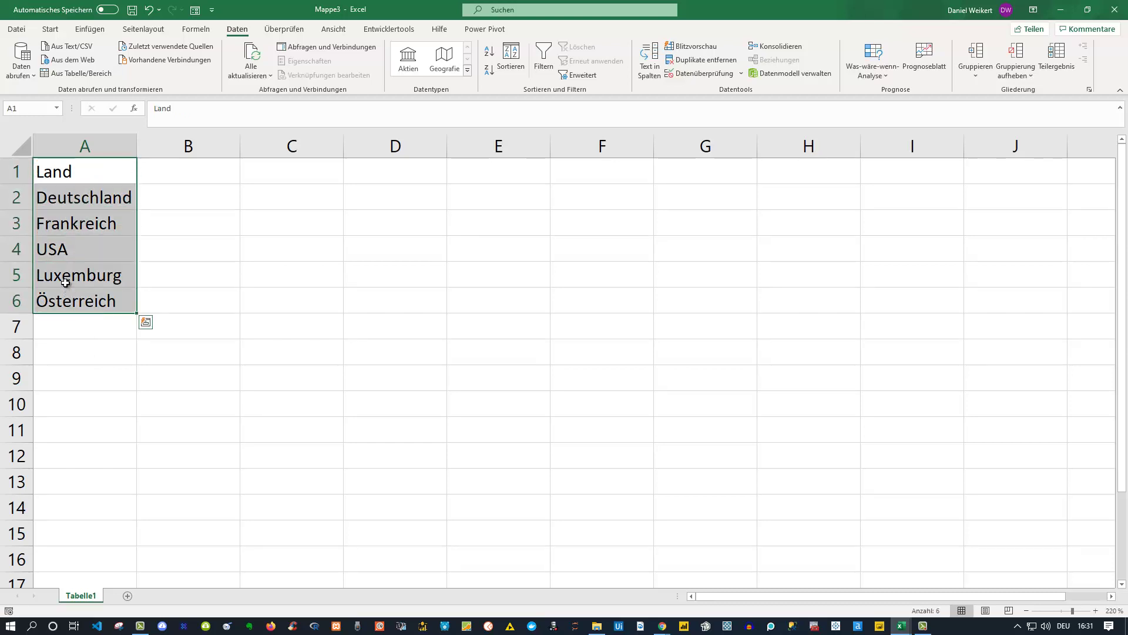
{"action": "key", "text": "ctrl+t"}
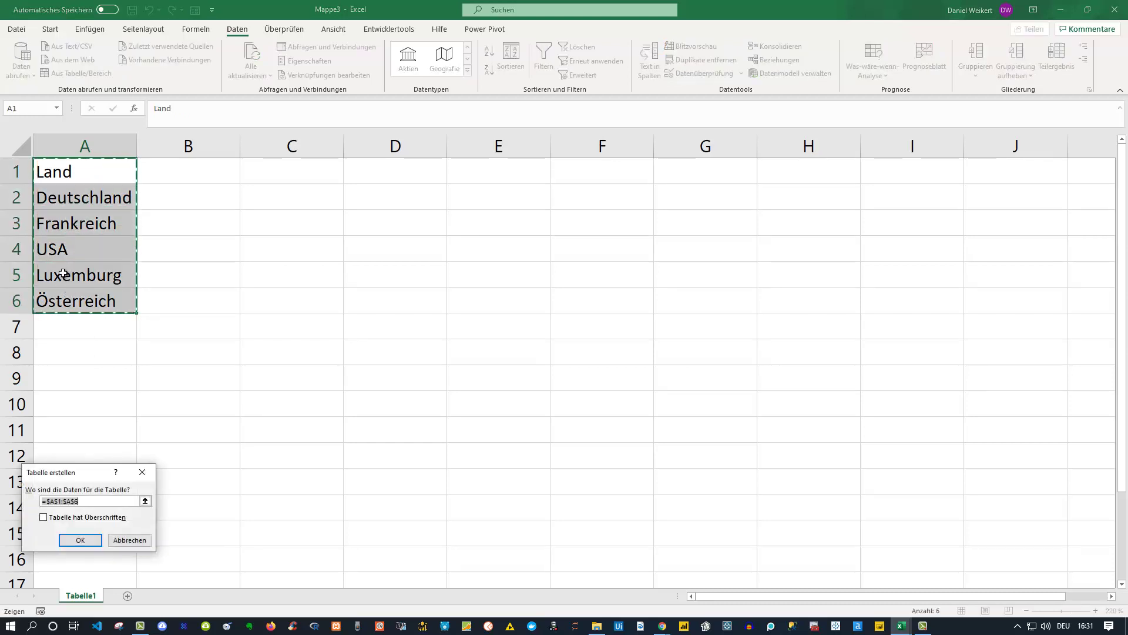
{"action": "left_click_drag", "start_coordinate": [70, 473], "coordinate": [234, 235]}
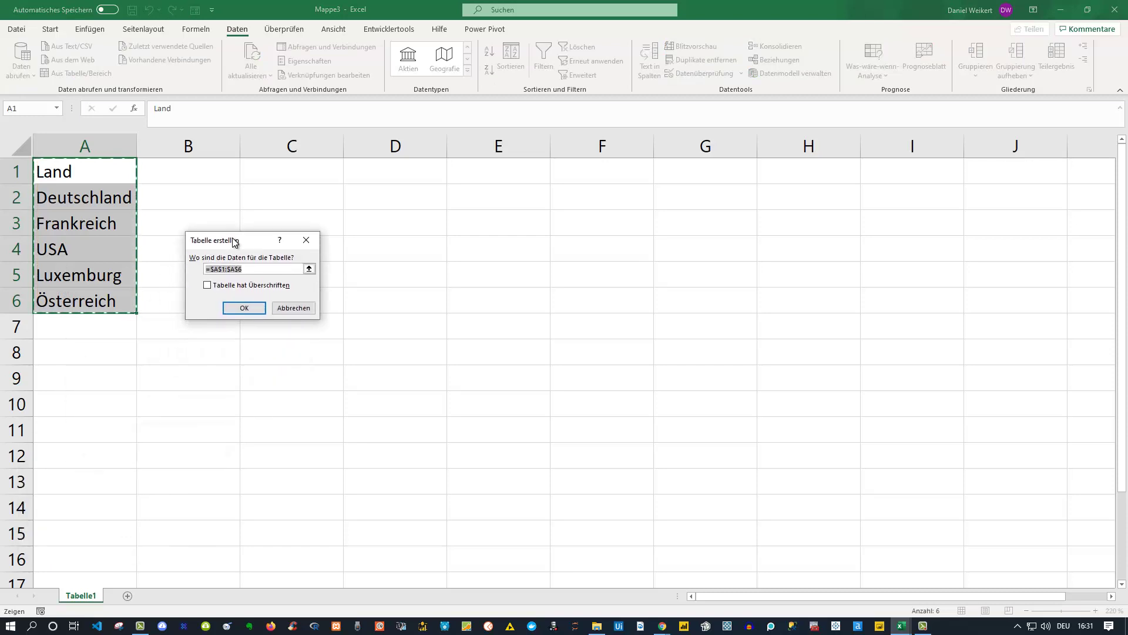
{"action": "left_click", "coordinate": [208, 279]}
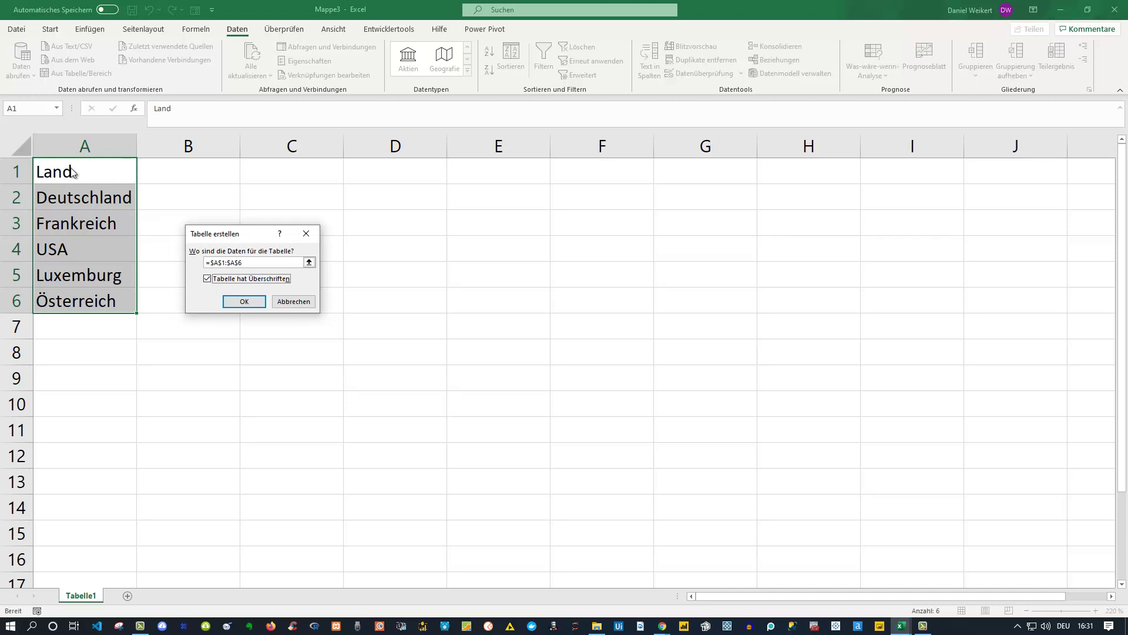
{"action": "left_click", "coordinate": [238, 302]}
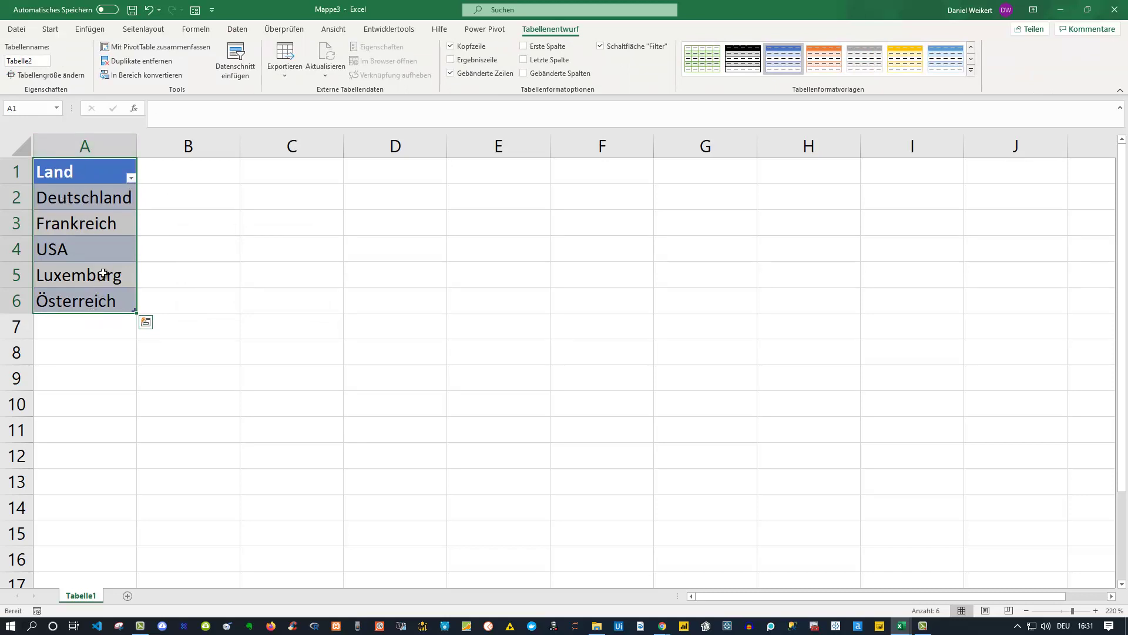
Step: Apply Geografie from the Daten tab so A2:A6 become Germany, France, United States, Luxembourg, Austria
{"action": "left_click", "coordinate": [237, 30]}
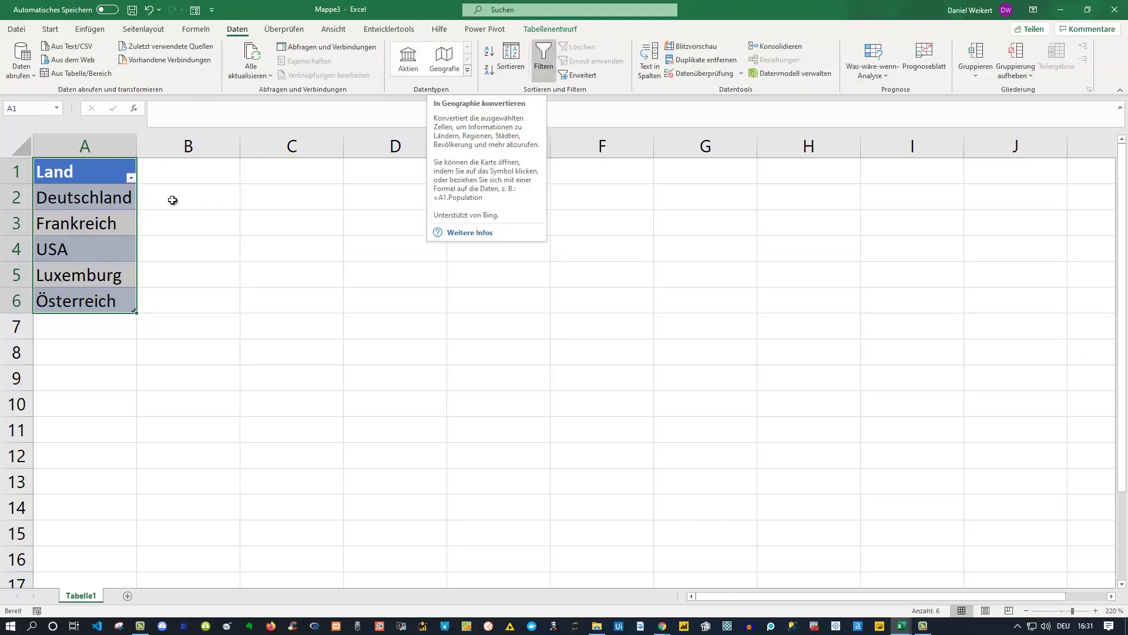
{"action": "left_click", "coordinate": [447, 68]}
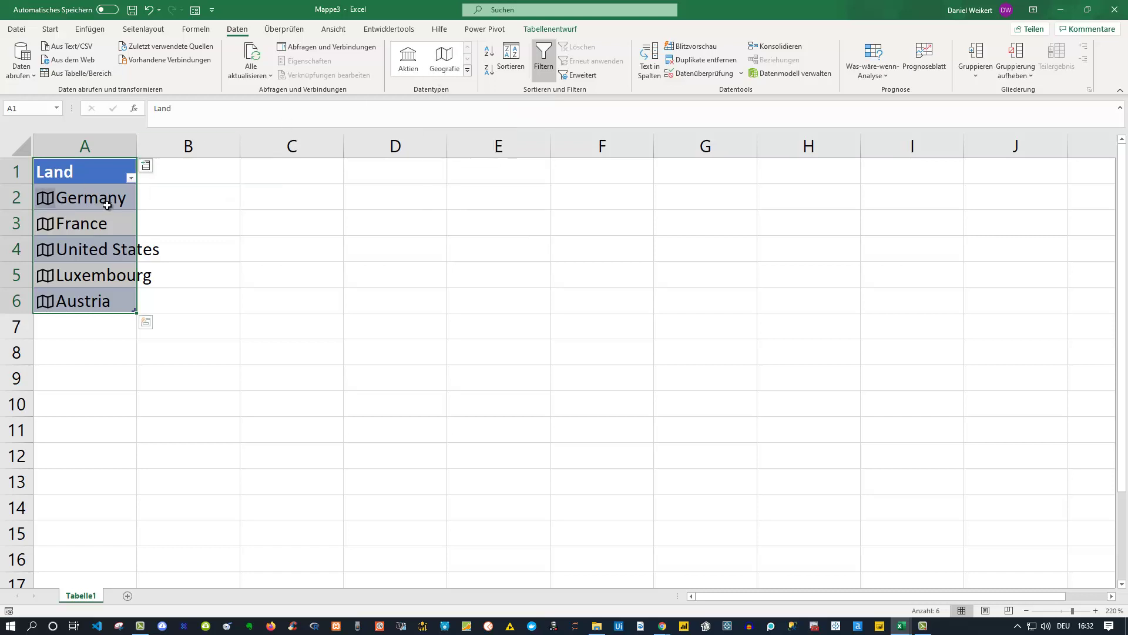
Step: Insert the Area field into B2:B6, from 357.022 for Germany to 83.871 for Austria
{"action": "left_click", "coordinate": [146, 168]}
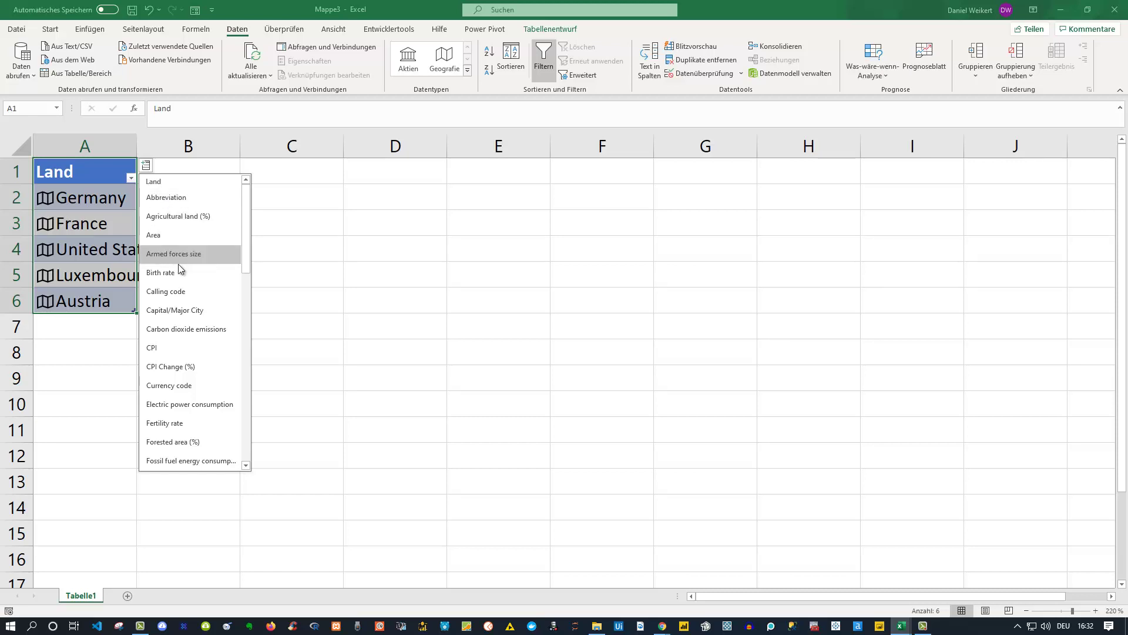
{"action": "scroll", "coordinate": [188, 318], "scroll_direction": "down", "scroll_amount": 2}
{"action": "scroll", "coordinate": [188, 318], "scroll_direction": "down", "scroll_amount": 2}
{"action": "scroll", "coordinate": [188, 318], "scroll_direction": "down", "scroll_amount": 3}
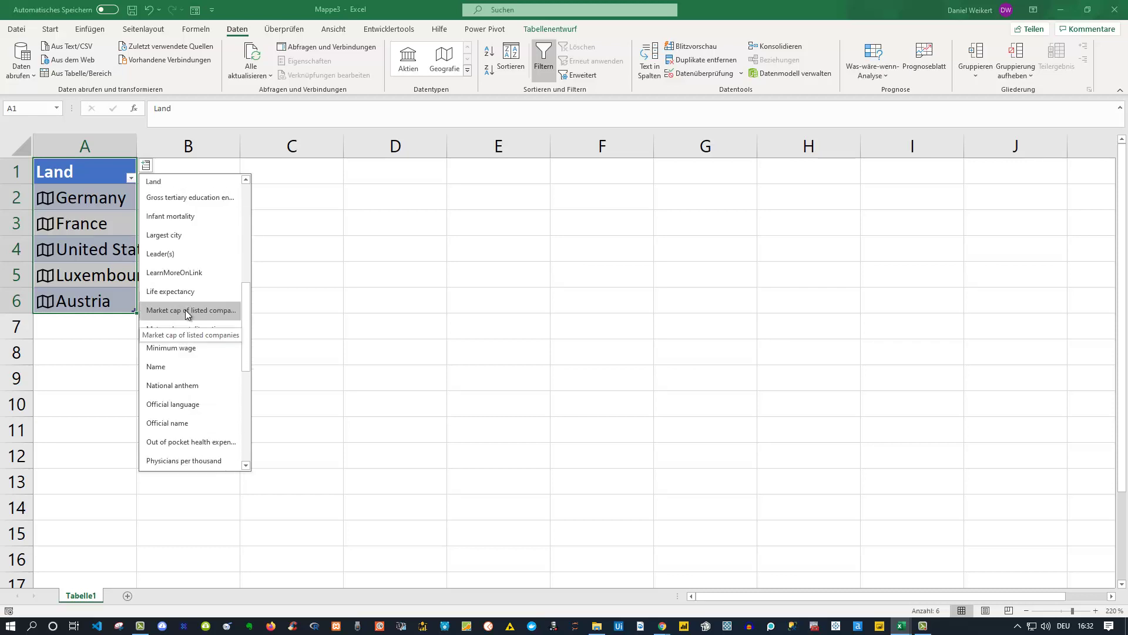
{"action": "scroll", "coordinate": [188, 316], "scroll_direction": "down", "scroll_amount": 3}
{"action": "scroll", "coordinate": [188, 314], "scroll_direction": "down", "scroll_amount": 1}
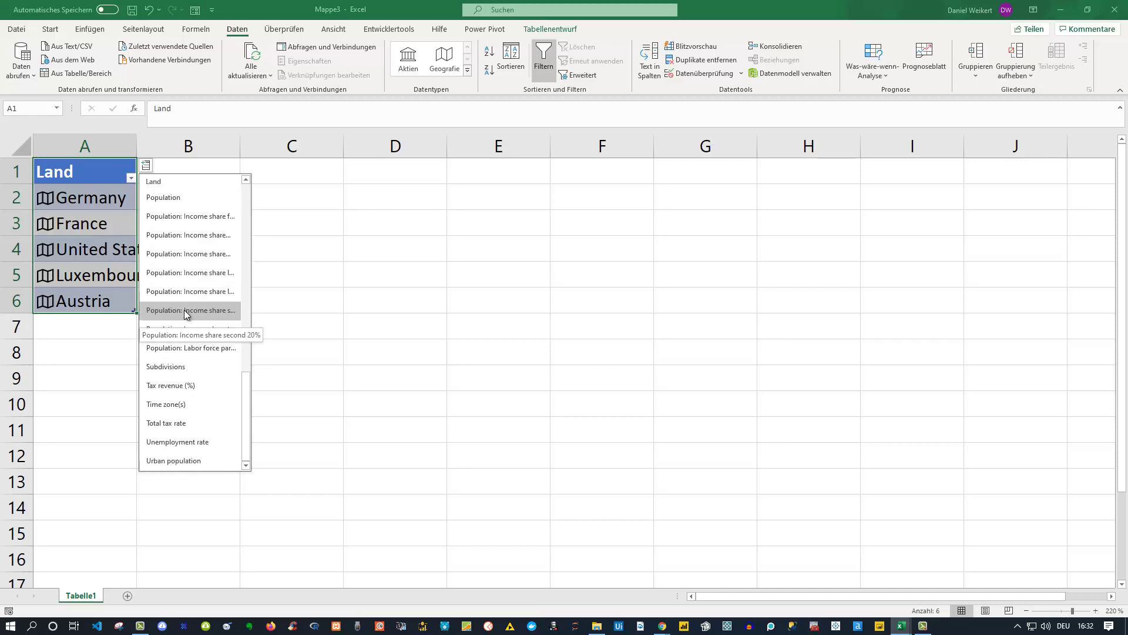
{"action": "scroll", "coordinate": [186, 313], "scroll_direction": "up", "scroll_amount": 4}
{"action": "scroll", "coordinate": [185, 310], "scroll_direction": "up", "scroll_amount": 2}
{"action": "scroll", "coordinate": [185, 307], "scroll_direction": "up", "scroll_amount": 2}
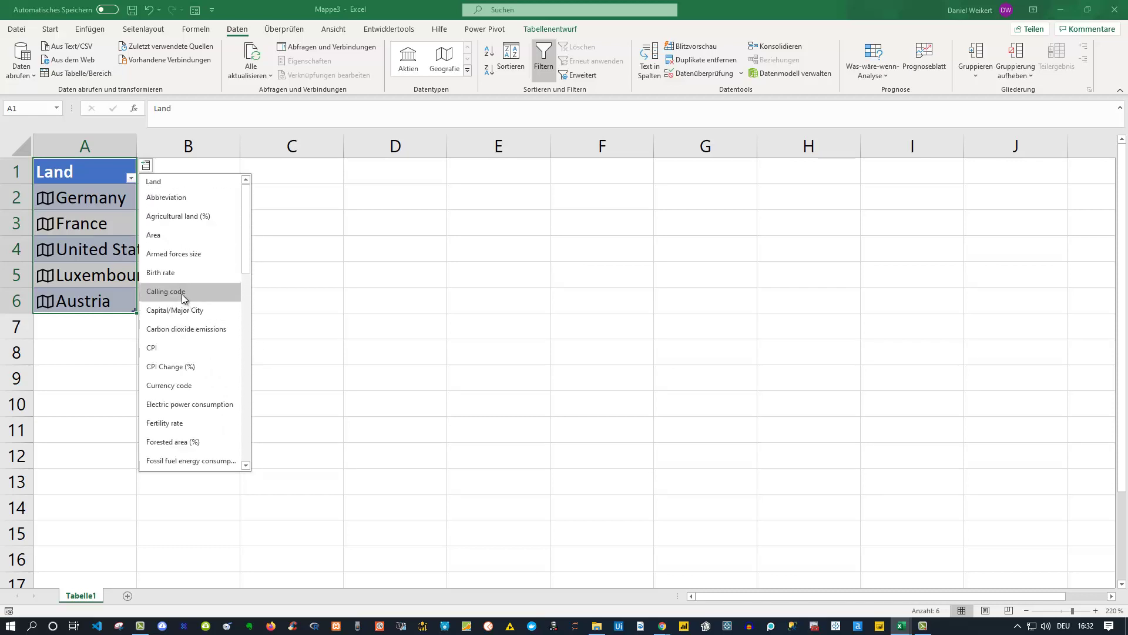
{"action": "left_click", "coordinate": [169, 235]}
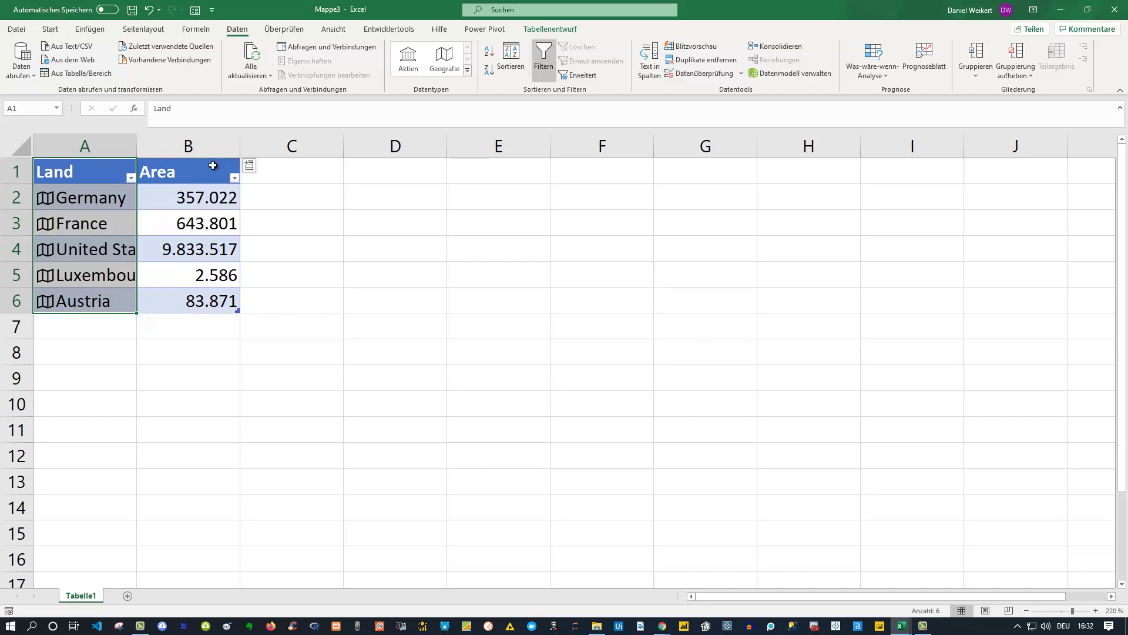
Step: Insert the Currency code field into column C: EUR, with USD for the United States
{"action": "left_click", "coordinate": [249, 168]}
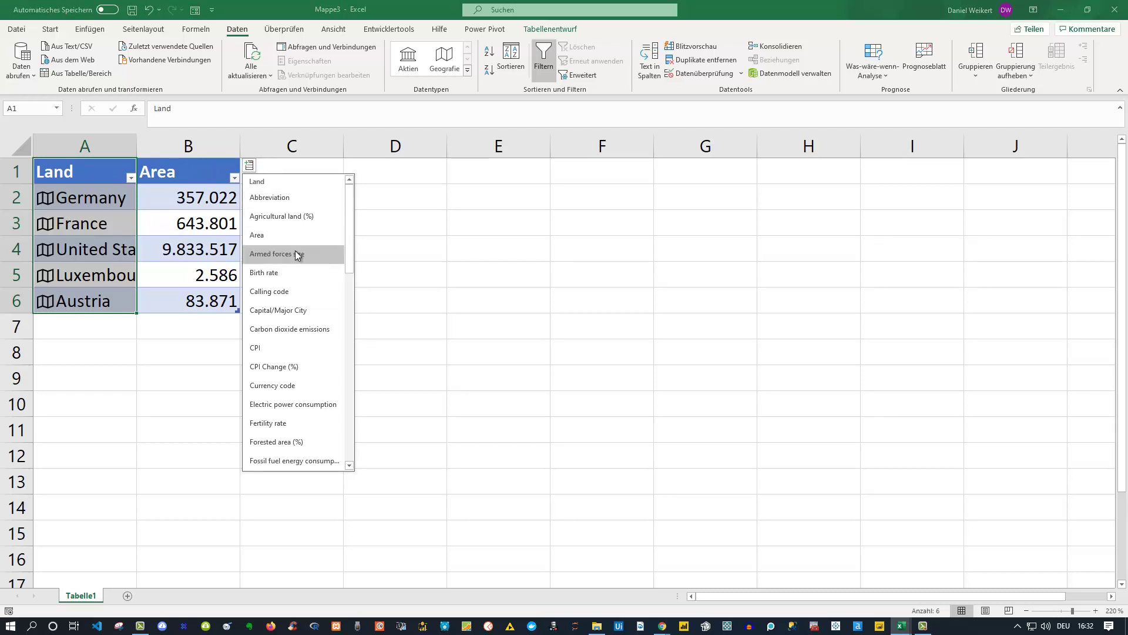
{"action": "scroll", "coordinate": [297, 258], "scroll_direction": "down", "scroll_amount": 1}
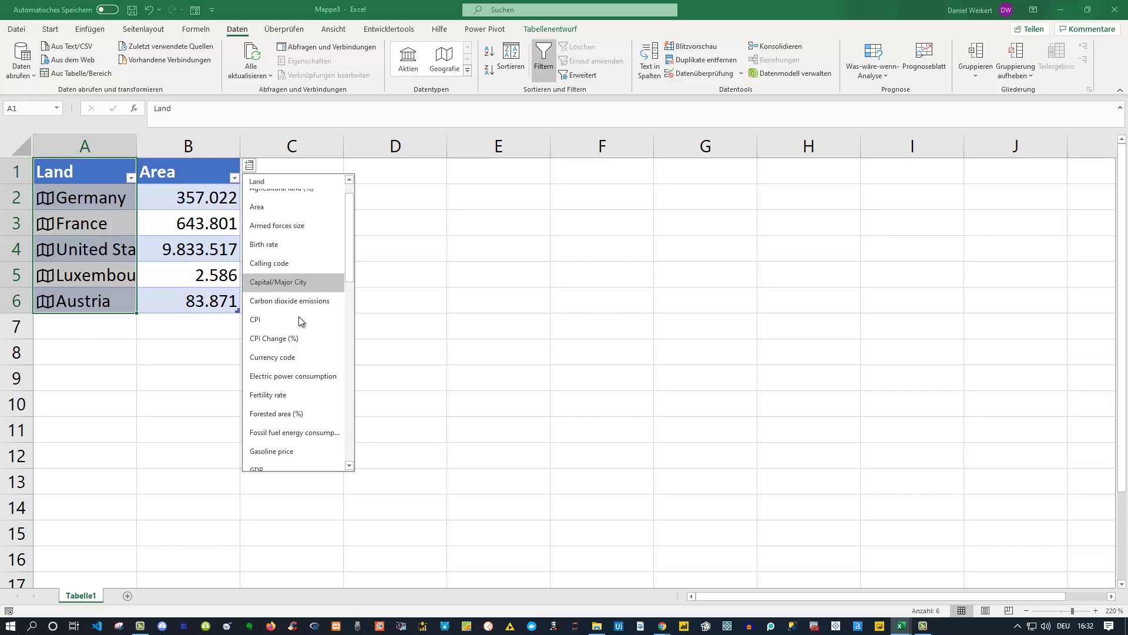
{"action": "left_click", "coordinate": [281, 360]}
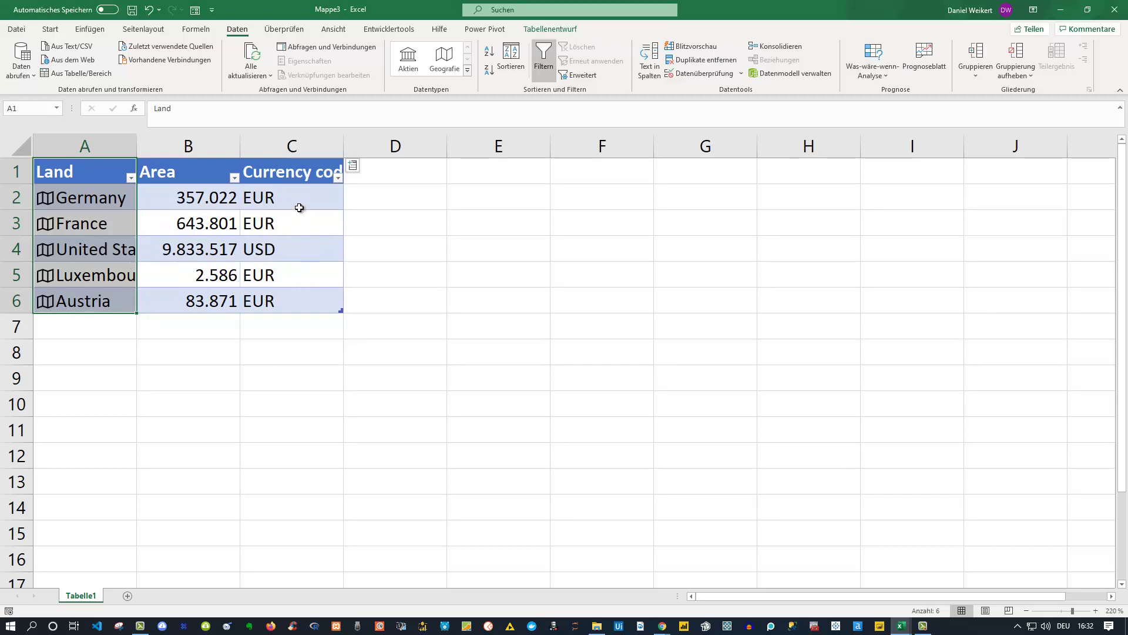
Step: Insert the GDP field into D2:D6 and autofit column D to show the dollar values
{"action": "left_click", "coordinate": [355, 168]}
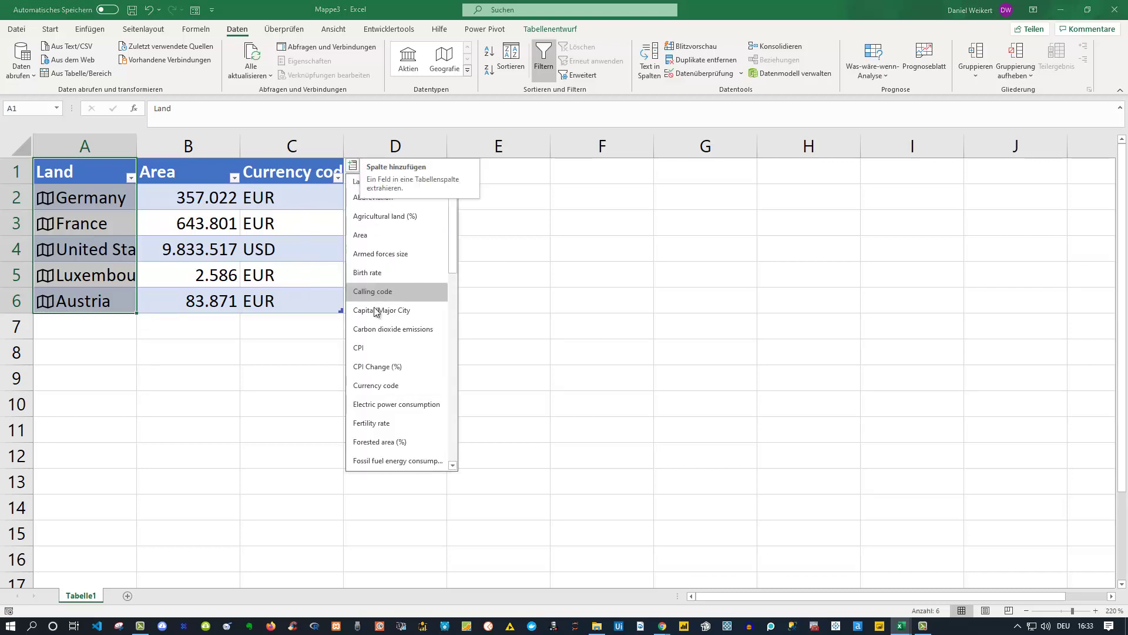
{"action": "scroll", "coordinate": [382, 322], "scroll_direction": "down", "scroll_amount": 1}
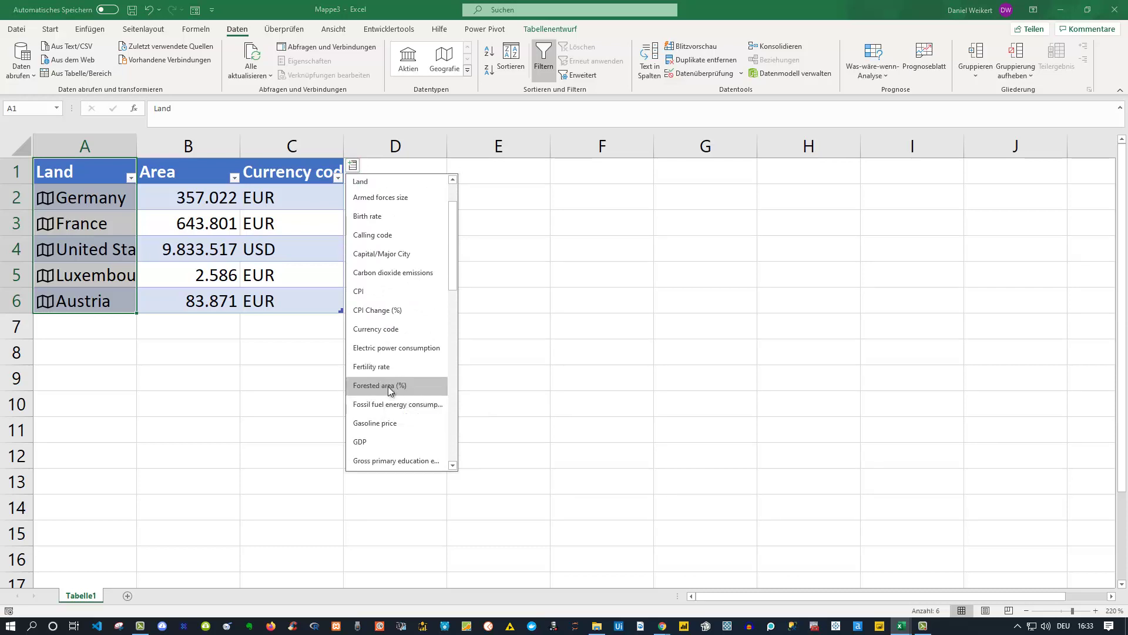
{"action": "scroll", "coordinate": [390, 391], "scroll_direction": "down", "scroll_amount": 1}
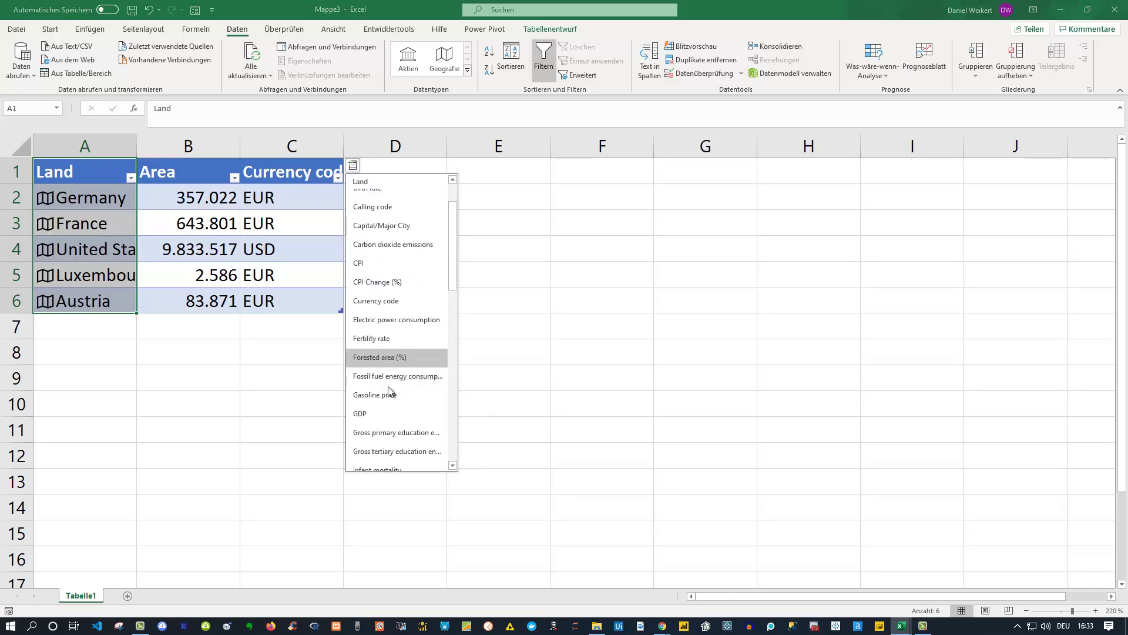
{"action": "left_click", "coordinate": [371, 415]}
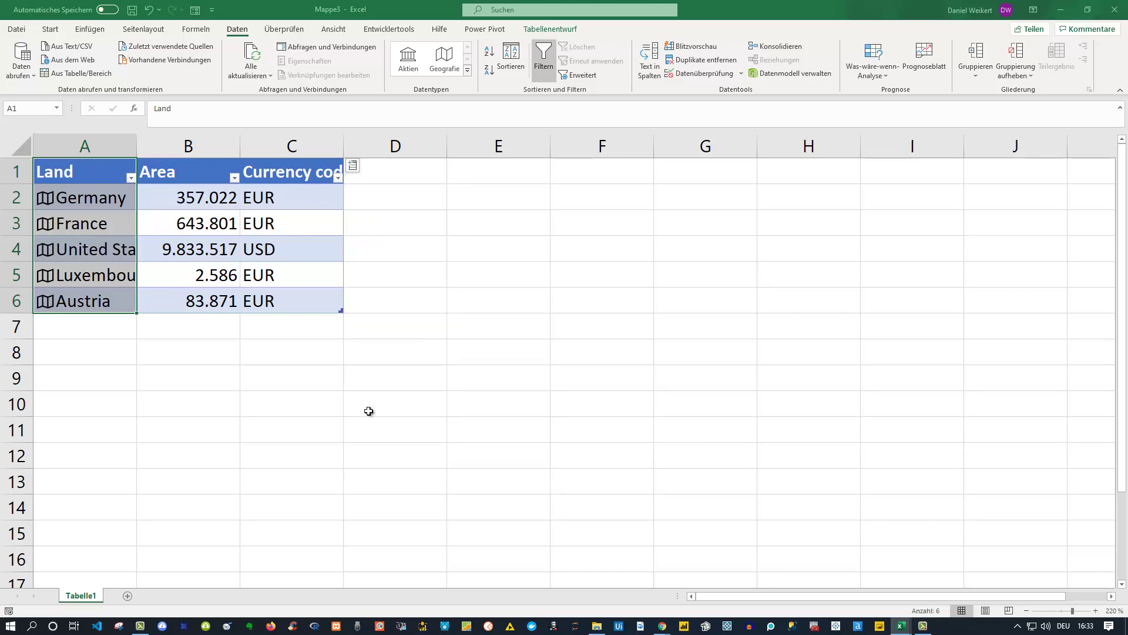
{"action": "double_click", "coordinate": [447, 146]}
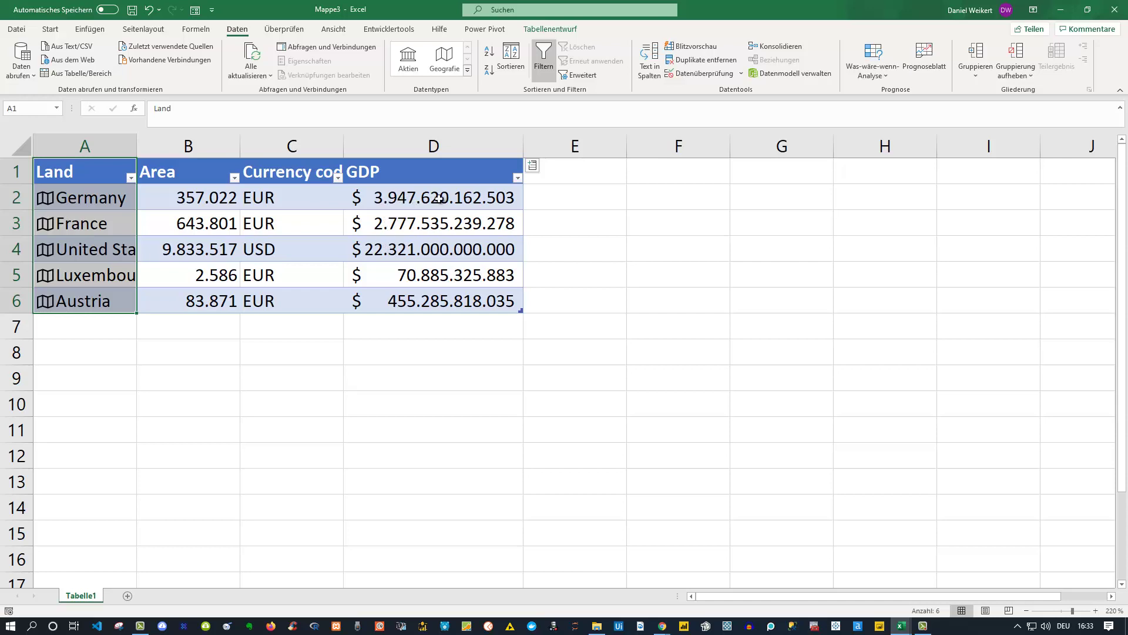
{"action": "left_click", "coordinate": [532, 165]}
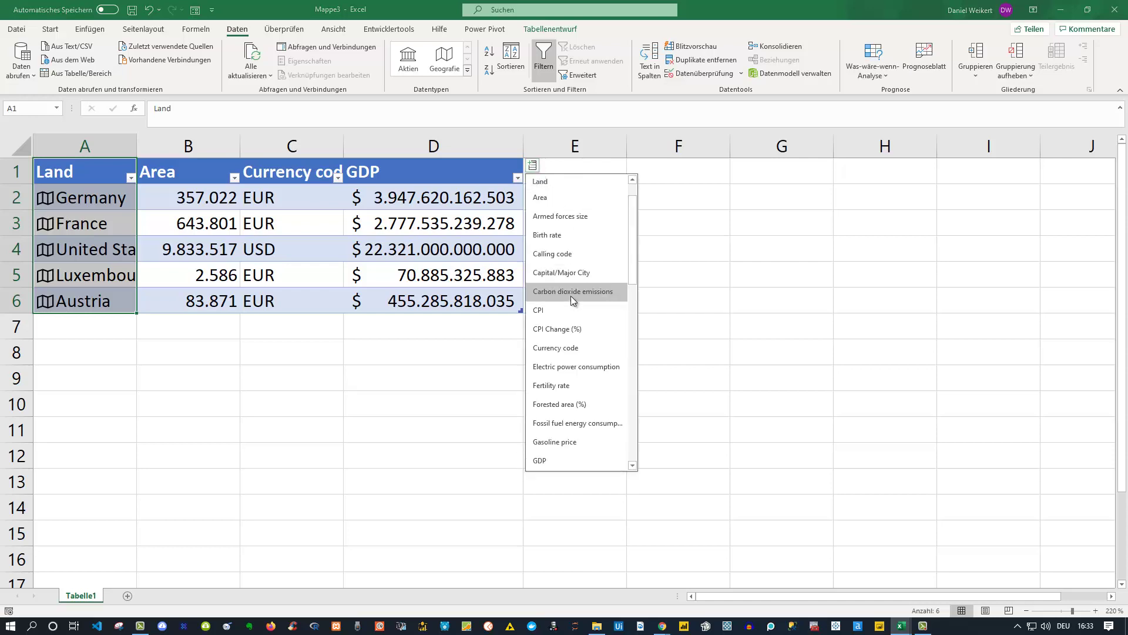
{"action": "left_click", "coordinate": [464, 198]}
{"action": "left_click", "coordinate": [465, 199]}
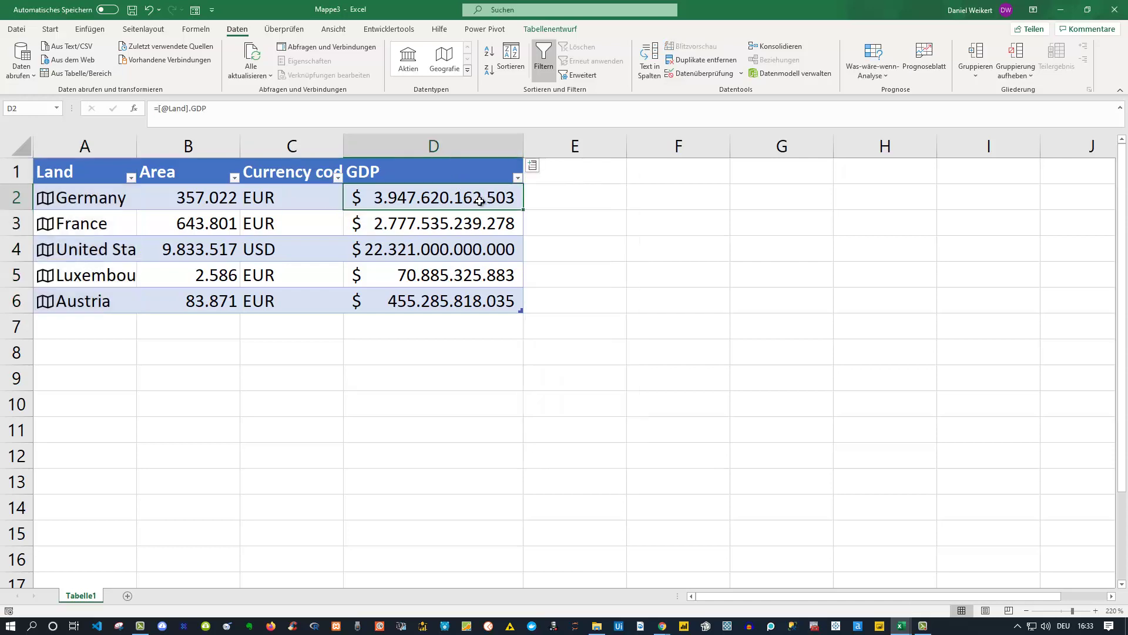
{"action": "left_click", "coordinate": [532, 166]}
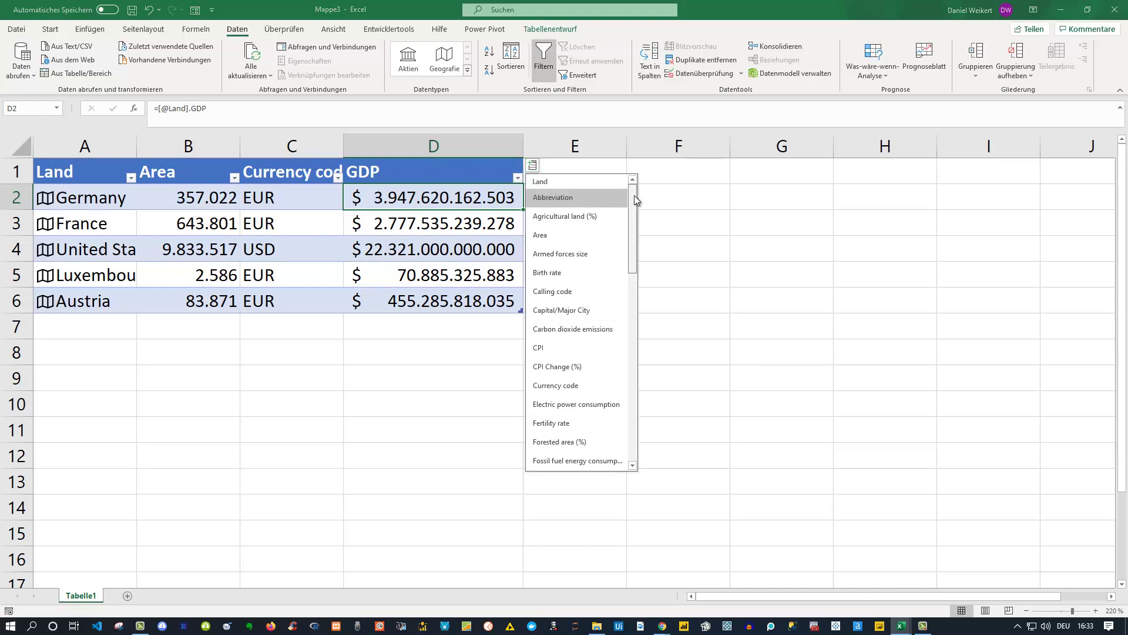
{"action": "left_click_drag", "start_coordinate": [633, 199], "coordinate": [629, 281]}
{"action": "scroll", "coordinate": [626, 297], "scroll_direction": "down", "scroll_amount": 3}
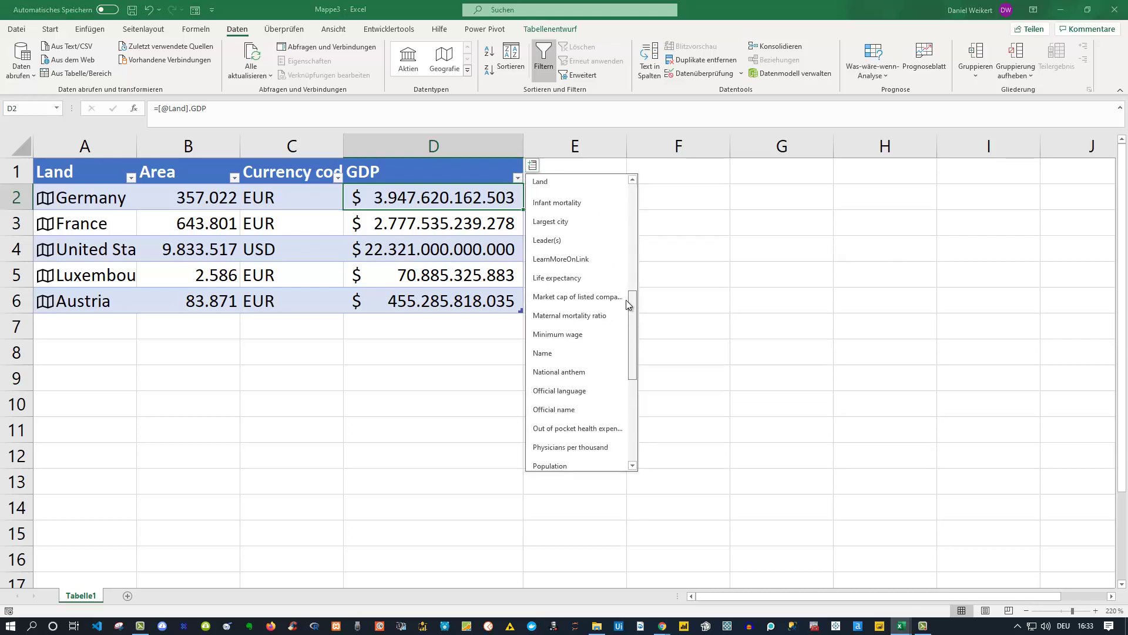
{"action": "scroll", "coordinate": [625, 302], "scroll_direction": "down", "scroll_amount": 1}
{"action": "scroll", "coordinate": [626, 305], "scroll_direction": "down", "scroll_amount": 1}
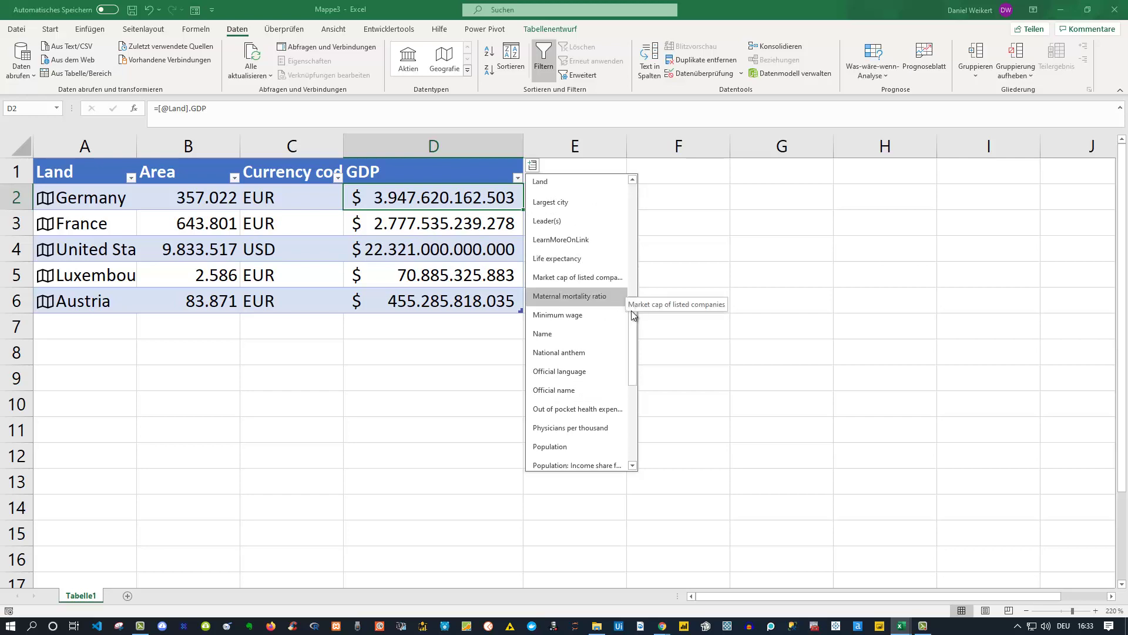
{"action": "scroll", "coordinate": [630, 320], "scroll_direction": "down", "scroll_amount": 2}
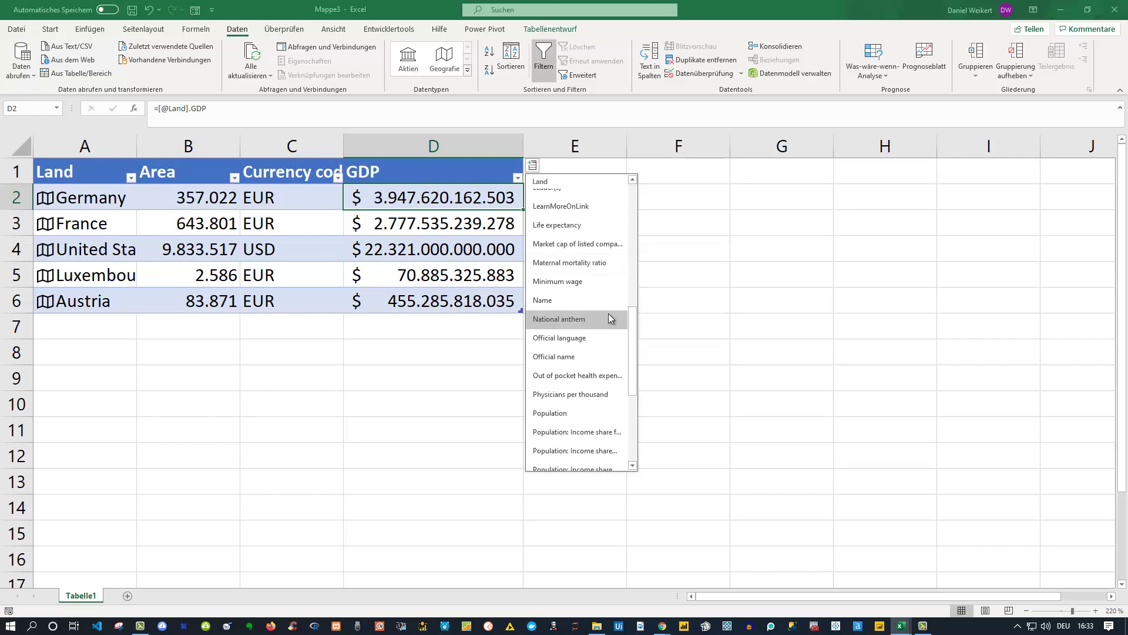
{"action": "mouse_move", "coordinate": [626, 314]}
{"action": "left_mouse_down"}
{"action": "mouse_move", "coordinate": [630, 358]}
{"action": "mouse_move", "coordinate": [632, 193]}
{"action": "left_mouse_up"}
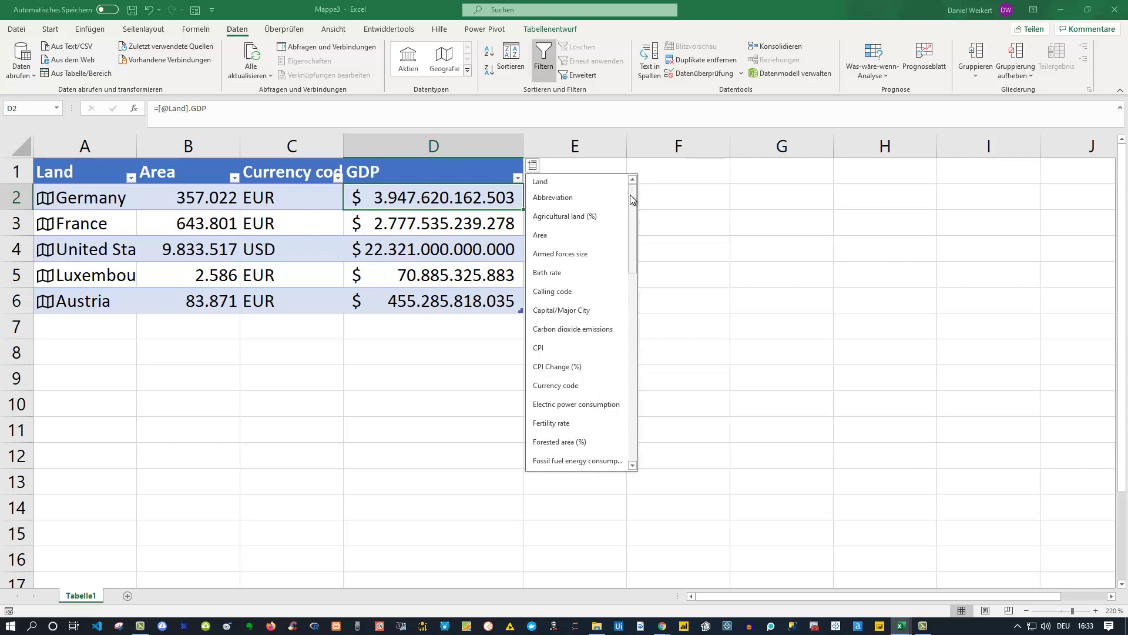
{"action": "left_click", "coordinate": [664, 197]}
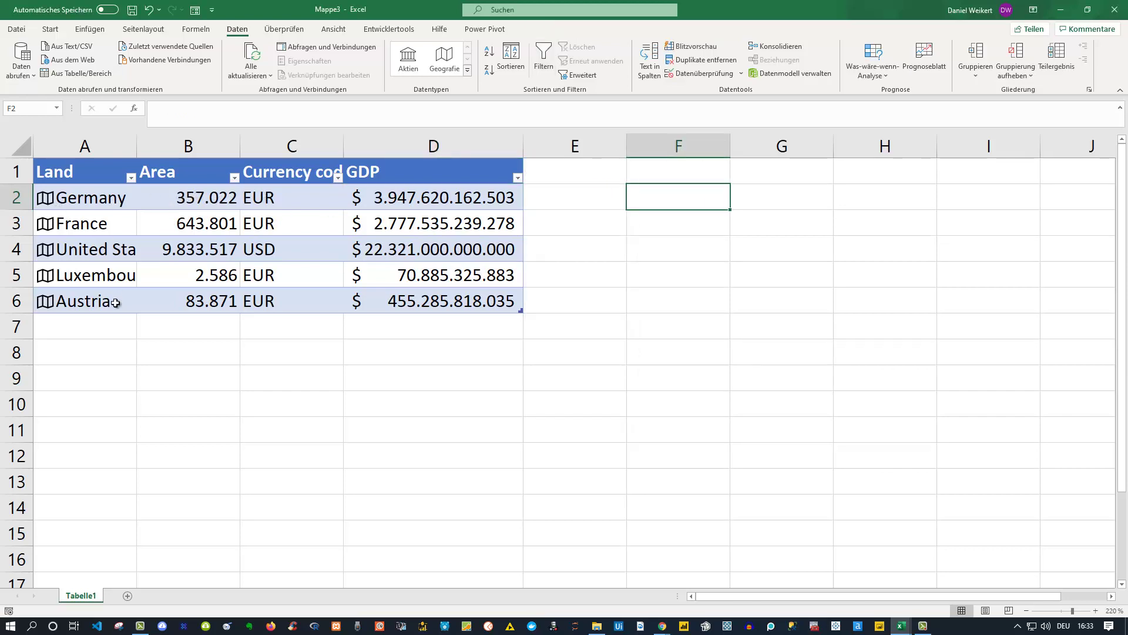
Step: Autofit column A so names like United States and Luxembourg show in full
{"action": "double_click", "coordinate": [138, 141]}
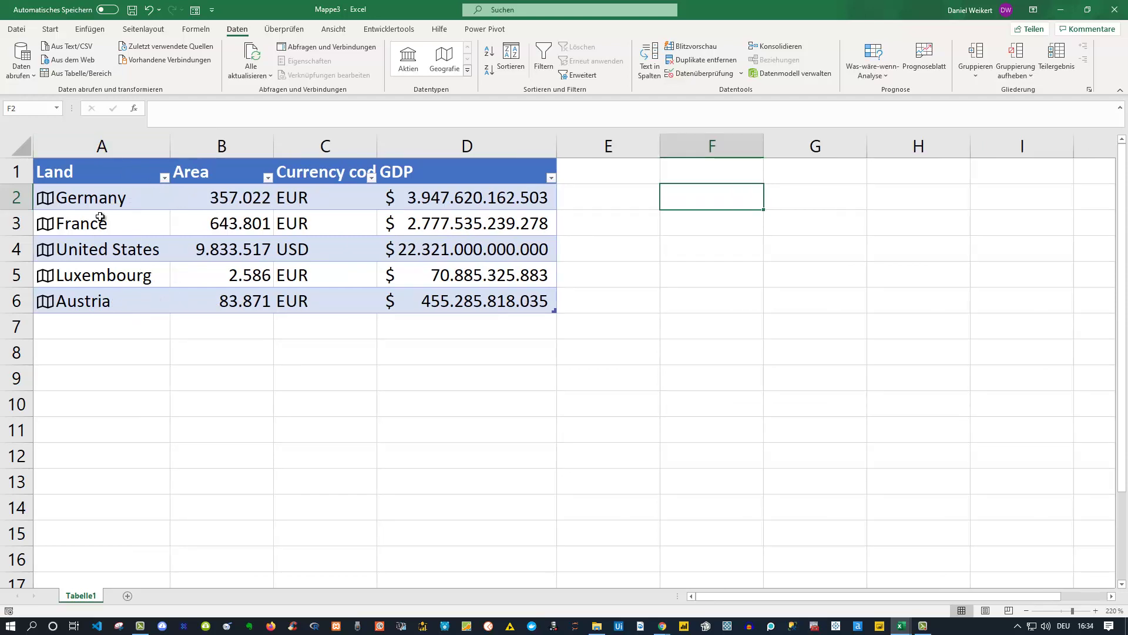